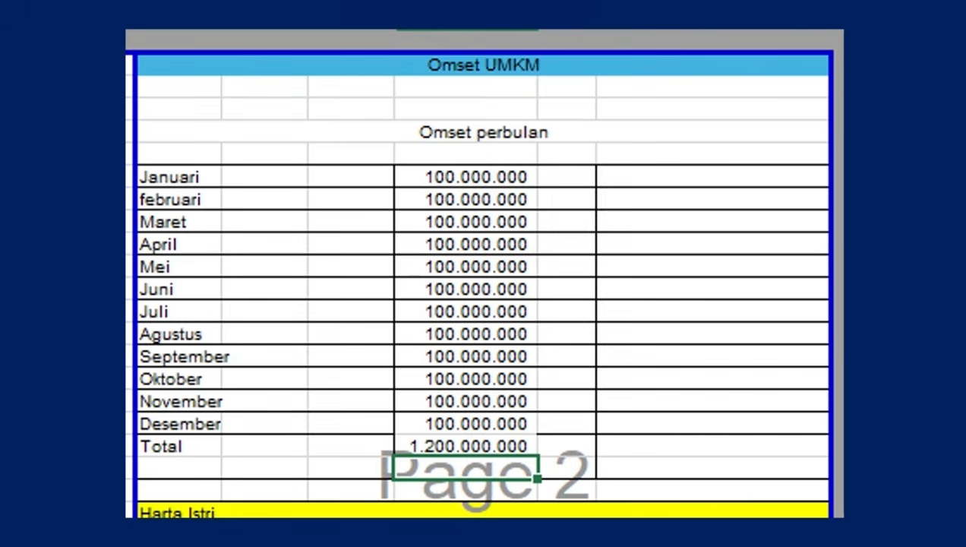
Check the Mei row of the Excel turnover table (100.000.000 per month, 1.200.000.000 total).
{"action": "mouse_move", "coordinate": [575, 258]}
{"action": "left_mouse_down"}
{"action": "mouse_move", "coordinate": [580, 273]}
{"action": "mouse_move", "coordinate": [622, 243]}
{"action": "left_mouse_up"}
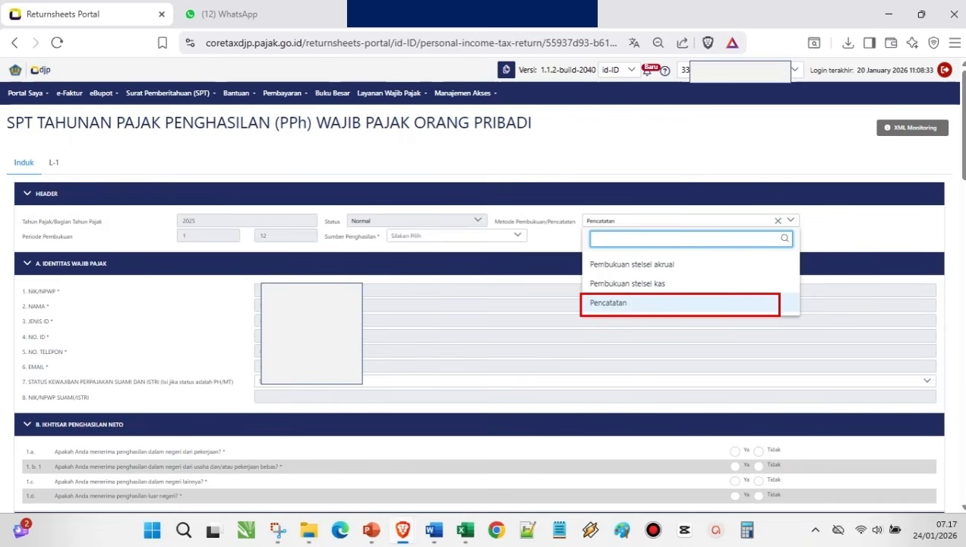
Mark the L-1 attachment and choose Pencatatan as the bookkeeping method.
{"action": "left_click_drag", "start_coordinate": [66, 165], "coordinate": [72, 165]}
{"action": "left_click_drag", "start_coordinate": [642, 301], "coordinate": [686, 288]}
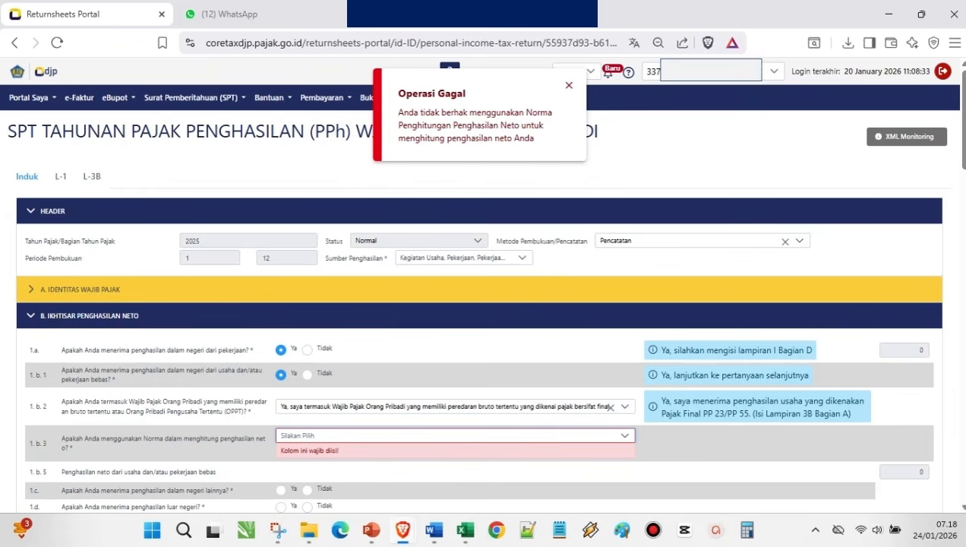
Answer Ya to income questions 1.a and 1.b.1.
{"action": "mouse_move", "coordinate": [262, 350]}
{"action": "left_mouse_down"}
{"action": "mouse_move", "coordinate": [274, 360]}
{"action": "mouse_move", "coordinate": [283, 331]}
{"action": "left_mouse_up"}
{"action": "mouse_move", "coordinate": [265, 371]}
{"action": "left_mouse_down"}
{"action": "mouse_move", "coordinate": [272, 381]}
{"action": "mouse_move", "coordinate": [282, 361]}
{"action": "left_mouse_up"}
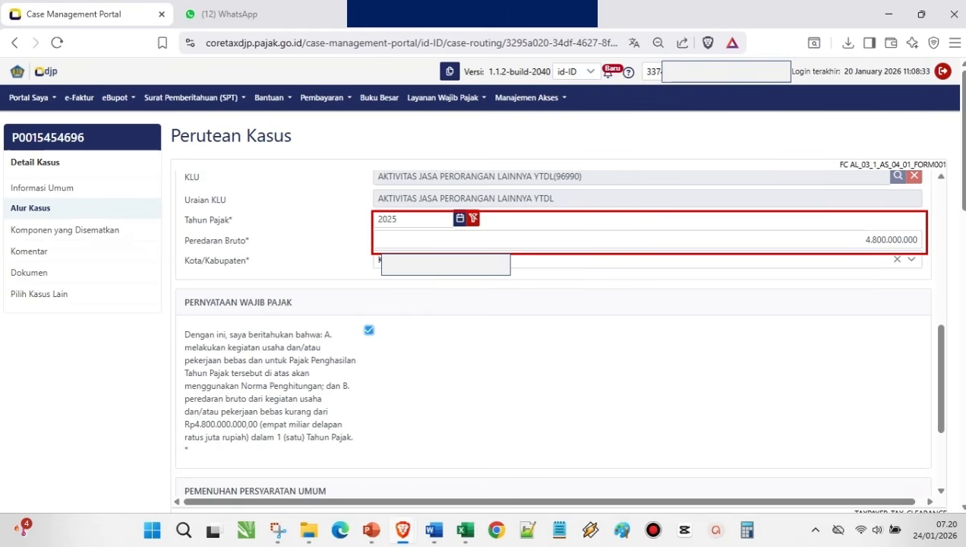
Tick the taxpayer's norm statement and save the case form.
{"action": "left_click_drag", "start_coordinate": [376, 334], "coordinate": [421, 321]}
{"action": "key", "text": "Right"}
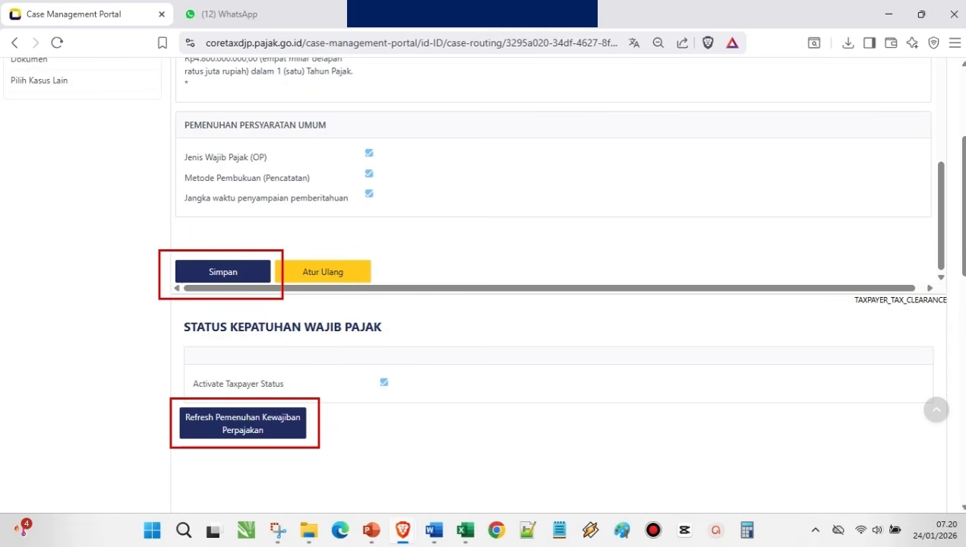
{"action": "left_click_drag", "start_coordinate": [261, 269], "coordinate": [308, 234]}
Refresh the tax compliance status and create the notification PDF in Dokumen Keluar - CTAS.
{"action": "mouse_move", "coordinate": [316, 427]}
{"action": "left_mouse_down"}
{"action": "mouse_move", "coordinate": [322, 438]}
{"action": "mouse_move", "coordinate": [406, 398]}
{"action": "left_mouse_up"}
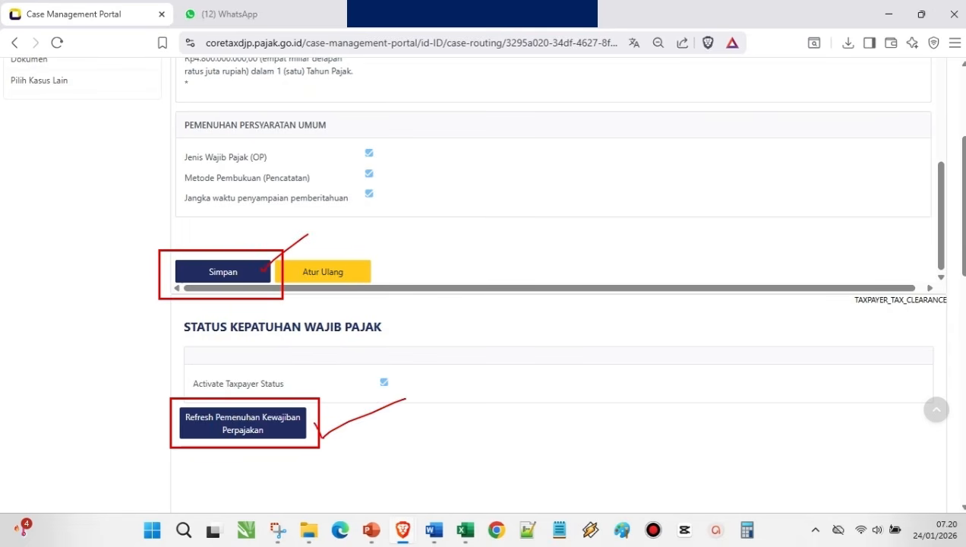
{"action": "key", "text": "Right"}
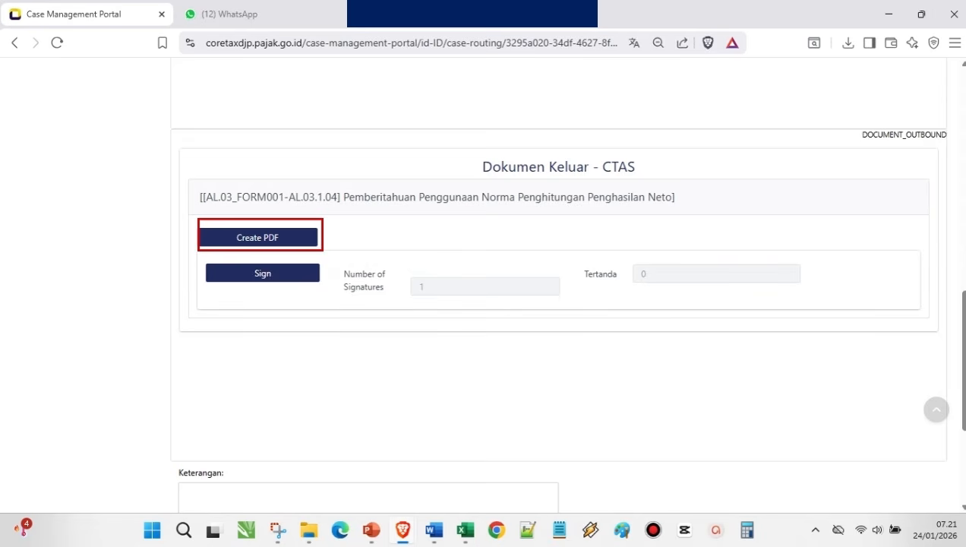
{"action": "left_click_drag", "start_coordinate": [321, 240], "coordinate": [363, 235]}
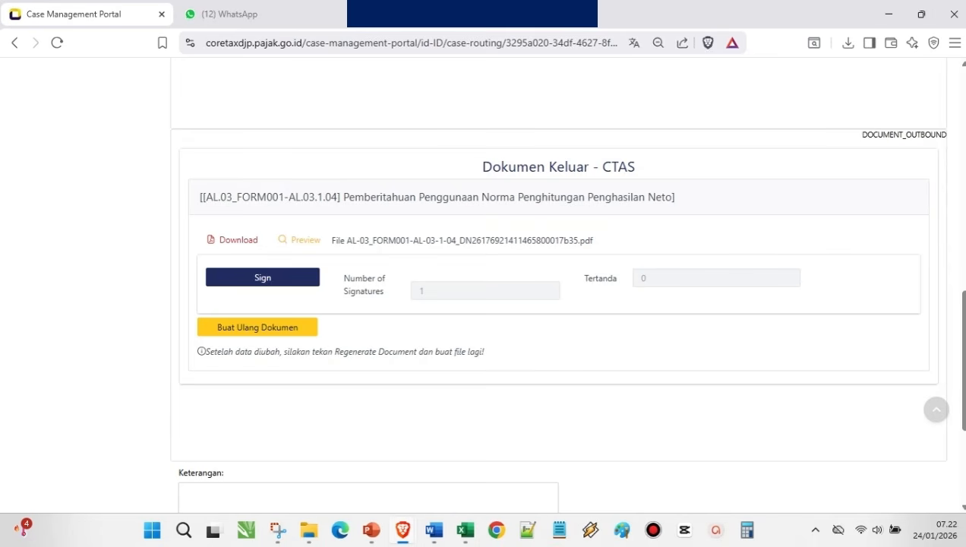
Sign the notification PDF with the signer password, save, and confirm it is counted as signed.
{"action": "left_click_drag", "start_coordinate": [301, 285], "coordinate": [334, 270]}
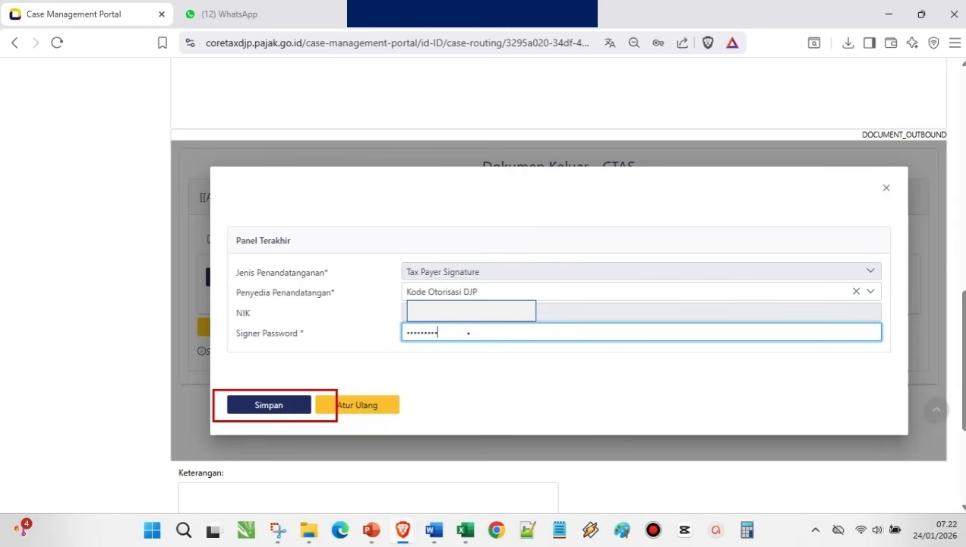
{"action": "left_click_drag", "start_coordinate": [469, 333], "coordinate": [530, 325]}
{"action": "left_click_drag", "start_coordinate": [308, 404], "coordinate": [348, 393]}
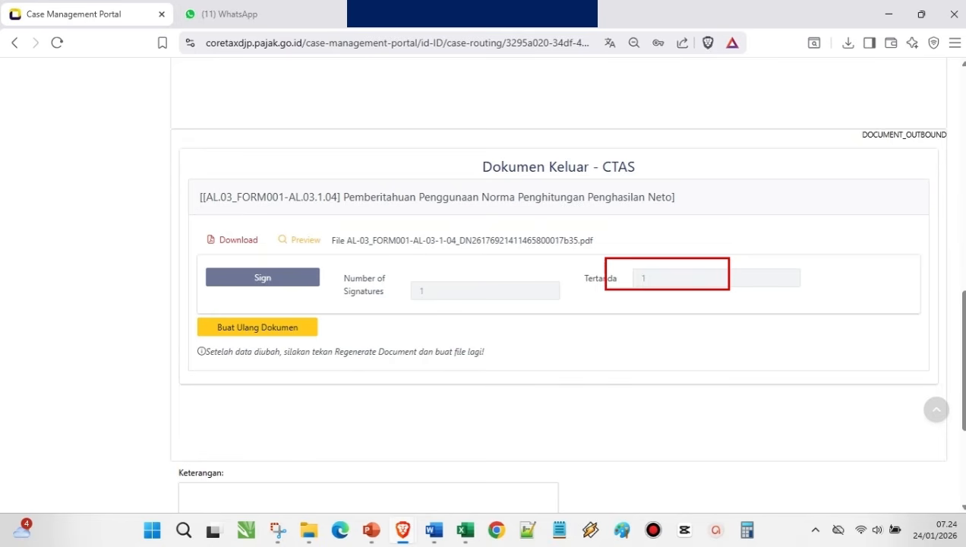
{"action": "mouse_move", "coordinate": [656, 278]}
{"action": "left_mouse_down"}
{"action": "mouse_move", "coordinate": [665, 289]}
{"action": "mouse_move", "coordinate": [689, 262]}
{"action": "left_mouse_up"}
{"action": "scroll", "coordinate": [483, 285], "scroll_direction": "down", "scroll_amount": 3}
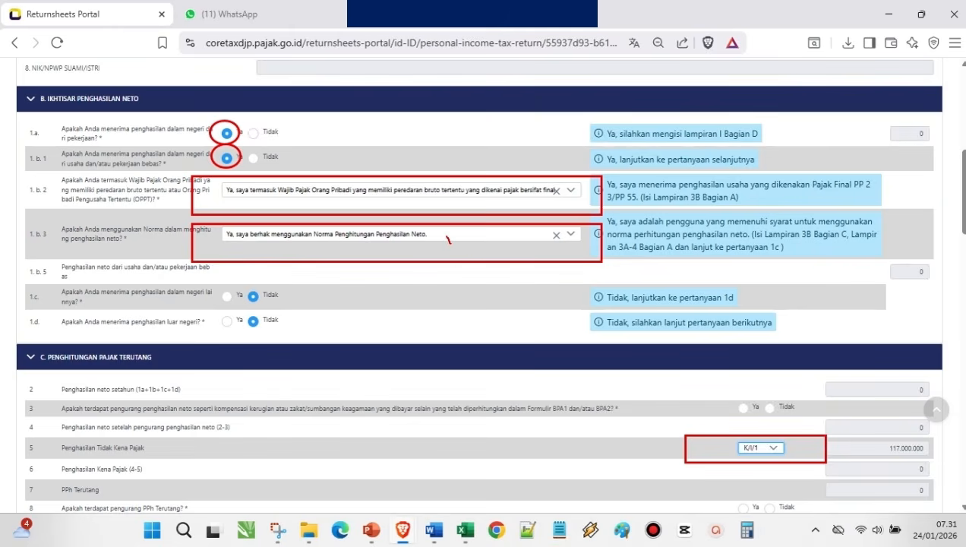
Answer 1.b.3 with Ya for using the net income norm and select K/I/1 as PTKP status.
{"action": "left_click_drag", "start_coordinate": [450, 241], "coordinate": [476, 222]}
{"action": "left_click_drag", "start_coordinate": [708, 456], "coordinate": [720, 432]}
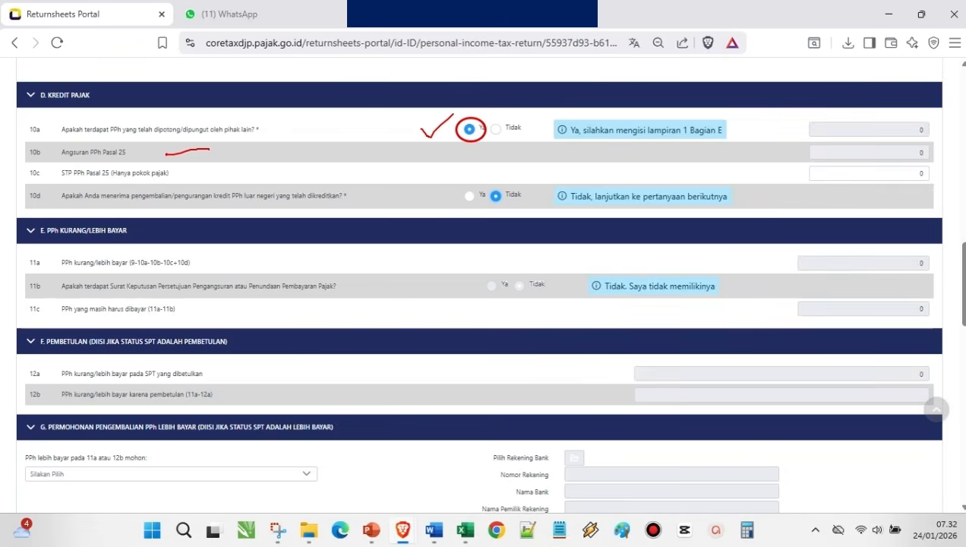
Confirm tax-credit question 10d is answered Tidak.
{"action": "left_click_drag", "start_coordinate": [529, 200], "coordinate": [572, 161]}
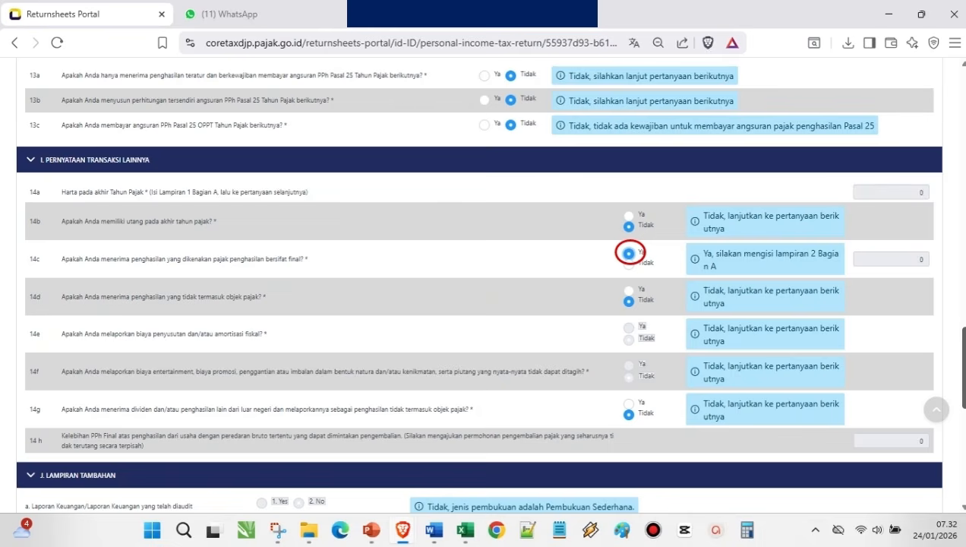
{"action": "left_click_drag", "start_coordinate": [465, 257], "coordinate": [528, 242]}
{"action": "left_click_drag", "start_coordinate": [658, 298], "coordinate": [677, 290]}
{"action": "left_click_drag", "start_coordinate": [671, 418], "coordinate": [720, 393]}
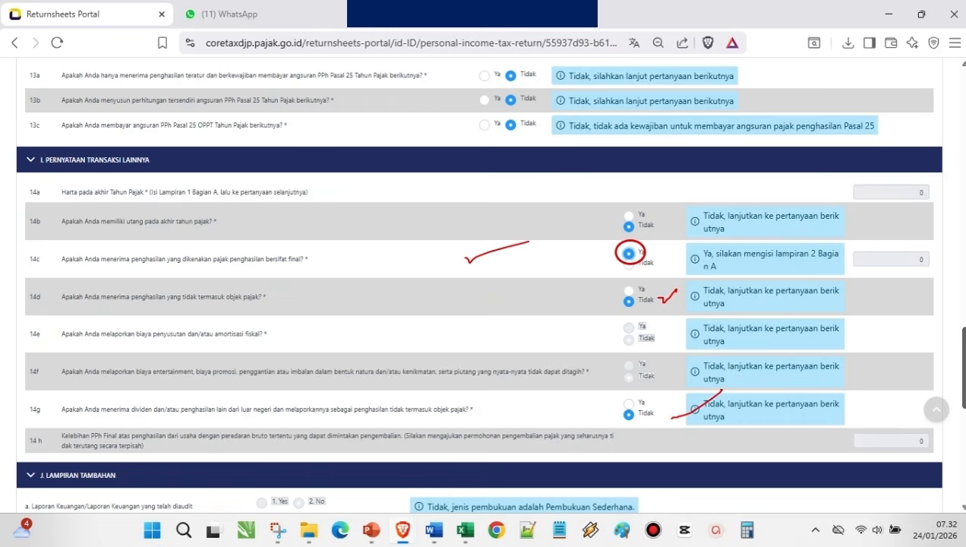
{"action": "scroll", "coordinate": [483, 289], "scroll_direction": "down", "scroll_amount": 5}
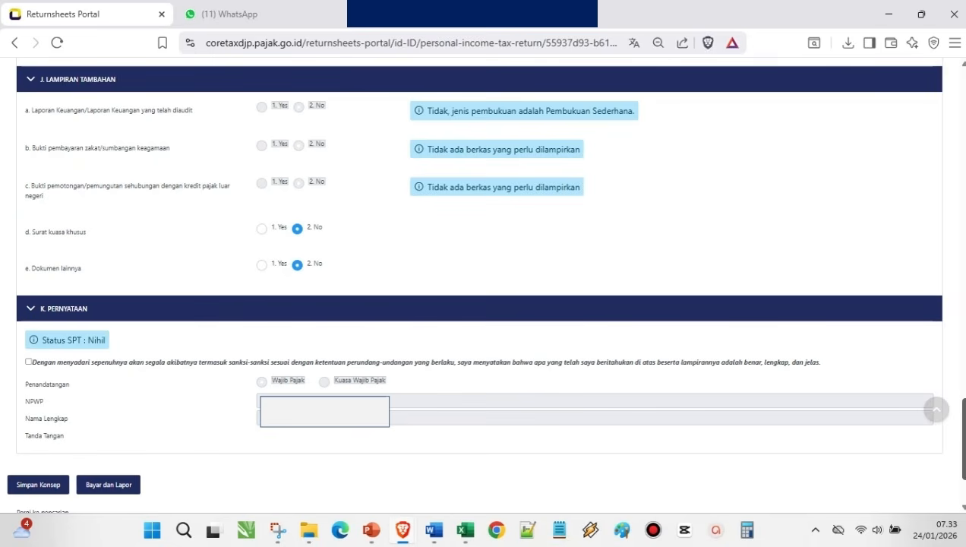
Save the return as a draft and open the first L-1 Part D employer income row (200.000.000).
{"action": "left_click_drag", "start_coordinate": [29, 361], "coordinate": [40, 354]}
{"action": "left_click_drag", "start_coordinate": [38, 483], "coordinate": [90, 465]}
{"action": "key", "text": "Right"}
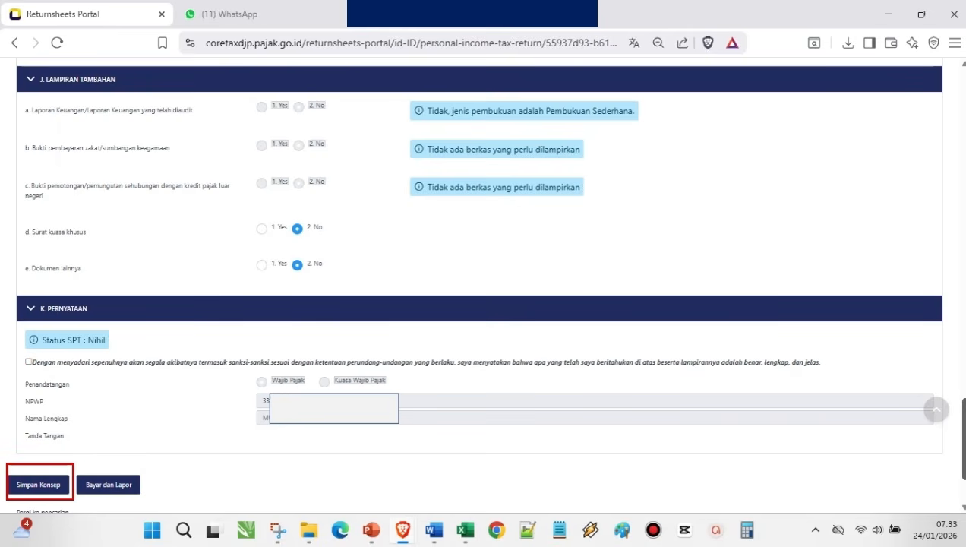
{"action": "key", "text": "Right"}
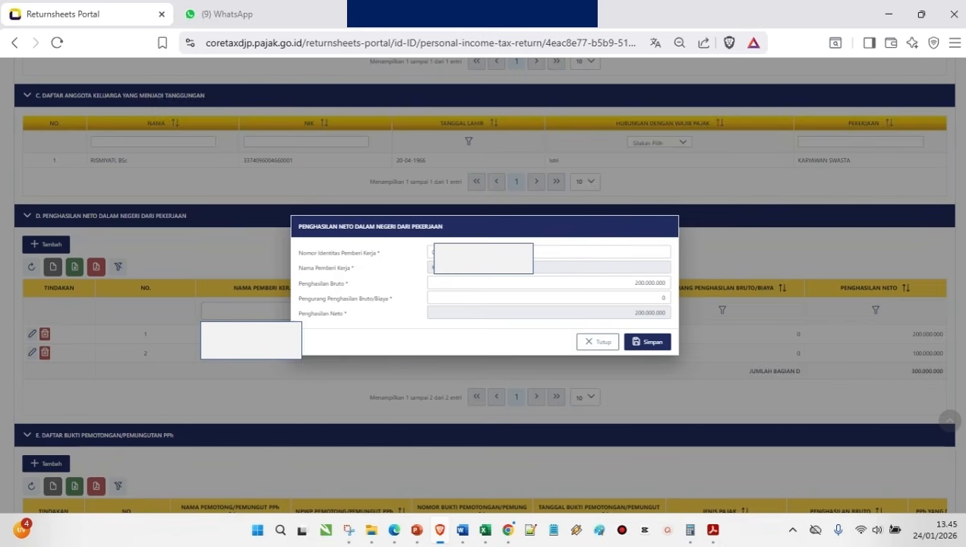
Save the 200.000.000 employment income entry and view the two PPh Pasal 21 slips in Part E.
{"action": "left_click_drag", "start_coordinate": [70, 247], "coordinate": [89, 240]}
{"action": "mouse_move", "coordinate": [608, 281]}
{"action": "left_mouse_down"}
{"action": "mouse_move", "coordinate": [613, 287]}
{"action": "mouse_move", "coordinate": [637, 266]}
{"action": "left_mouse_up"}
{"action": "left_click_drag", "start_coordinate": [666, 344], "coordinate": [680, 339]}
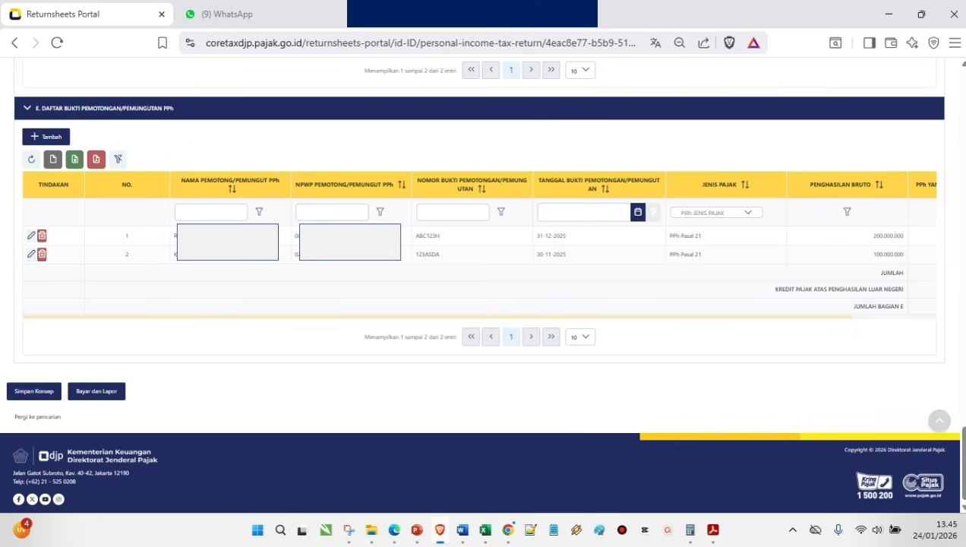
Review slip 123ASDA (100.000.000 gross, 3.000.000 PPh), save it, and go to L-3A-4.
{"action": "left_click_drag", "start_coordinate": [65, 138], "coordinate": [94, 131]}
{"action": "left_click_drag", "start_coordinate": [52, 391], "coordinate": [70, 356]}
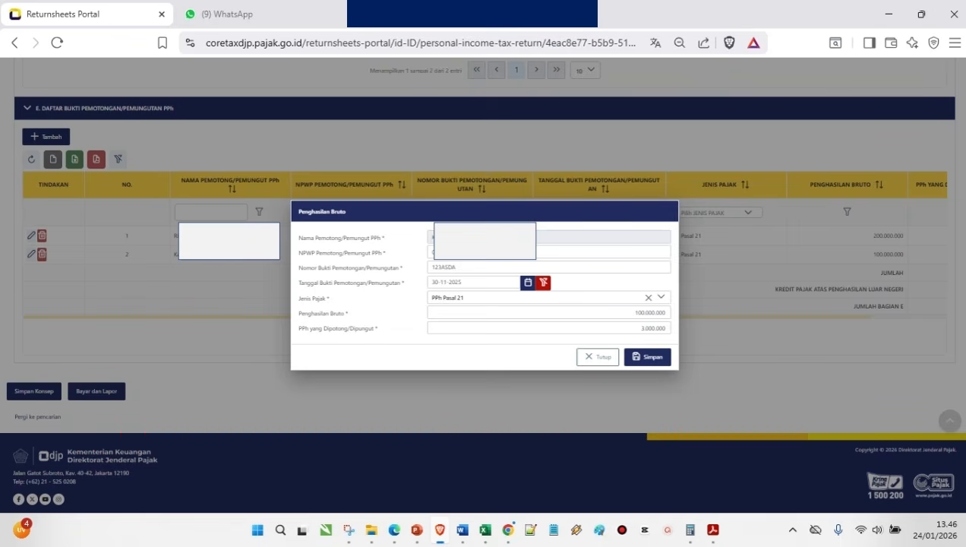
{"action": "mouse_move", "coordinate": [576, 329]}
{"action": "left_mouse_down"}
{"action": "mouse_move", "coordinate": [595, 331]}
{"action": "mouse_move", "coordinate": [585, 315]}
{"action": "mouse_move", "coordinate": [600, 303]}
{"action": "left_mouse_up"}
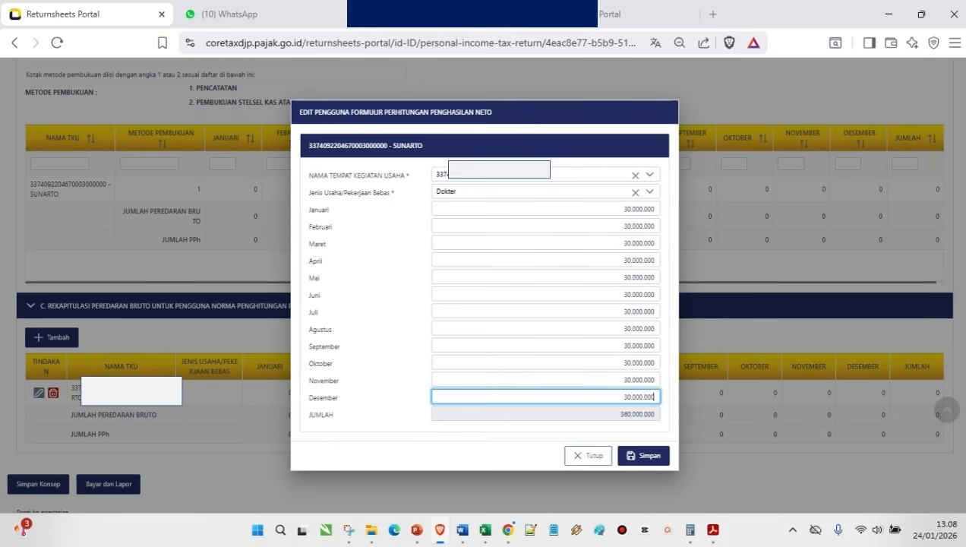
Enter 30.000.000 for every month in L-3B section C, then set the L-3A-4 norm to 50%.
{"action": "mouse_move", "coordinate": [84, 340]}
{"action": "left_mouse_down"}
{"action": "mouse_move", "coordinate": [93, 350]}
{"action": "mouse_move", "coordinate": [119, 338]}
{"action": "left_mouse_up"}
{"action": "mouse_move", "coordinate": [515, 203]}
{"action": "left_mouse_down"}
{"action": "mouse_move", "coordinate": [547, 274]}
{"action": "mouse_move", "coordinate": [543, 369]}
{"action": "mouse_move", "coordinate": [529, 373]}
{"action": "left_mouse_up"}
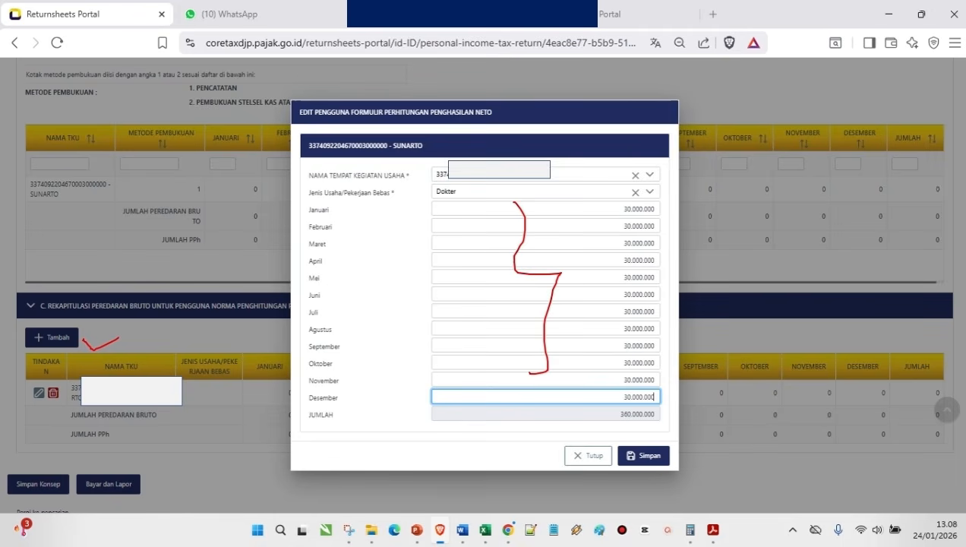
{"action": "mouse_move", "coordinate": [673, 452]}
{"action": "left_mouse_down"}
{"action": "mouse_move", "coordinate": [677, 462]}
{"action": "mouse_move", "coordinate": [724, 427]}
{"action": "left_mouse_up"}
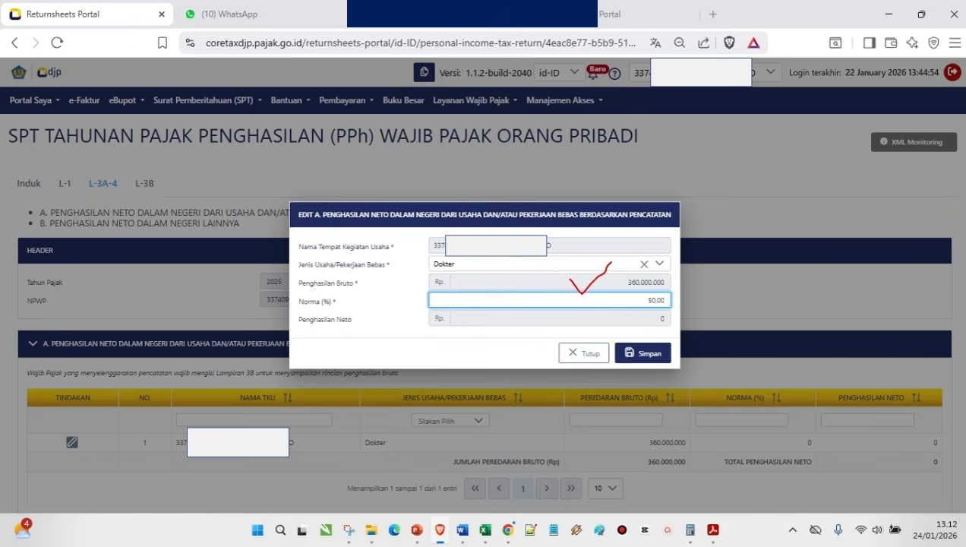
{"action": "left_click_drag", "start_coordinate": [603, 302], "coordinate": [614, 298]}
{"action": "left_click_drag", "start_coordinate": [672, 352], "coordinate": [697, 334]}
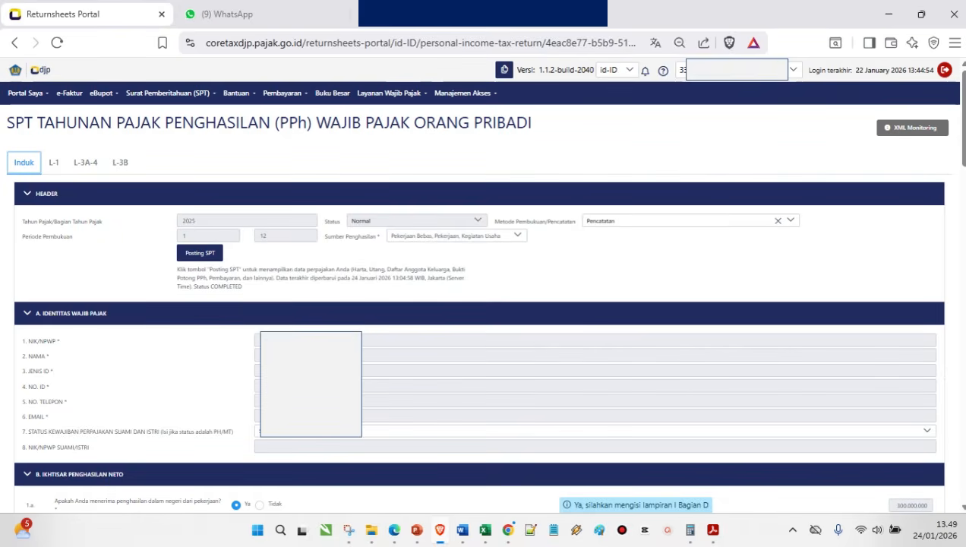
Post the Induk return and check 480.000.000 net income and 59.750.000 PPh Terutang.
{"action": "left_click_drag", "start_coordinate": [218, 253], "coordinate": [261, 224]}
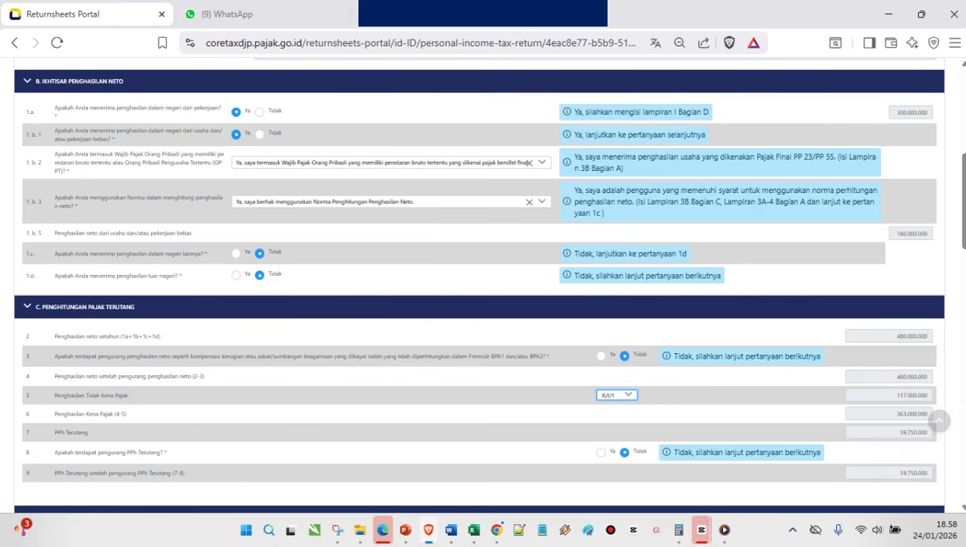
{"action": "left_click_drag", "start_coordinate": [843, 112], "coordinate": [870, 93]}
{"action": "left_click_drag", "start_coordinate": [849, 226], "coordinate": [888, 199]}
{"action": "mouse_move", "coordinate": [800, 334]}
{"action": "left_mouse_down"}
{"action": "mouse_move", "coordinate": [809, 342]}
{"action": "mouse_move", "coordinate": [828, 306]}
{"action": "left_mouse_up"}
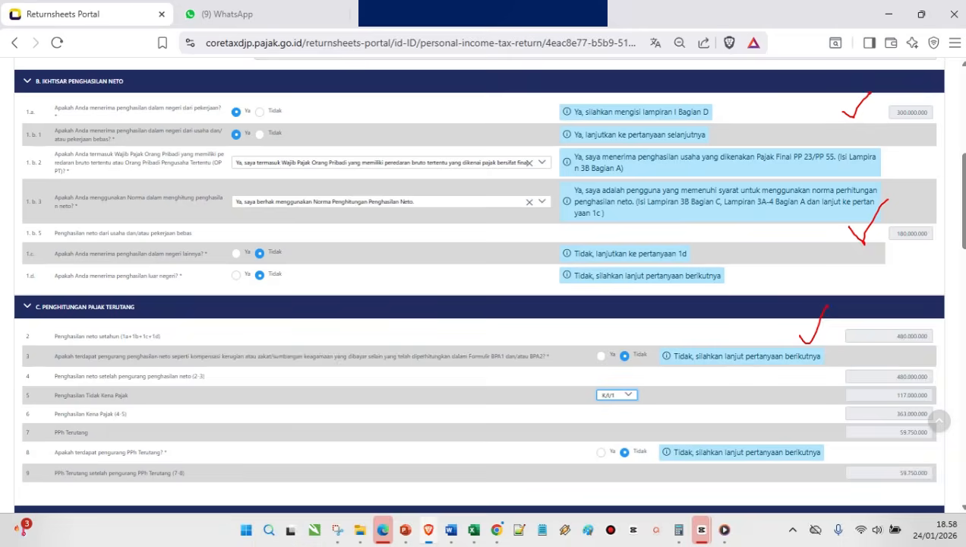
{"action": "left_click_drag", "start_coordinate": [654, 398], "coordinate": [700, 366]}
Review sections D and E: 18.900.000 tax credit and 40.850.000 PPh kurang bayar.
{"action": "left_click_drag", "start_coordinate": [877, 395], "coordinate": [898, 384]}
{"action": "left_click_drag", "start_coordinate": [862, 436], "coordinate": [878, 416]}
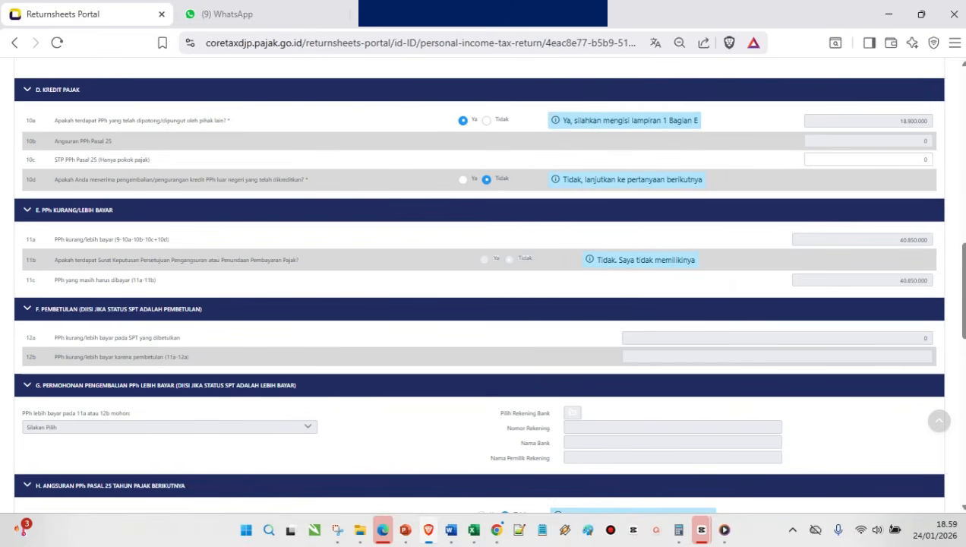
{"action": "left_click_drag", "start_coordinate": [836, 120], "coordinate": [860, 99]}
{"action": "left_click_drag", "start_coordinate": [833, 141], "coordinate": [853, 136]}
Save the draft as Kurang Bayar, then attempt Bayar dan Lapor, which fails over L-3B Table A.
{"action": "left_click_drag", "start_coordinate": [833, 240], "coordinate": [878, 230]}
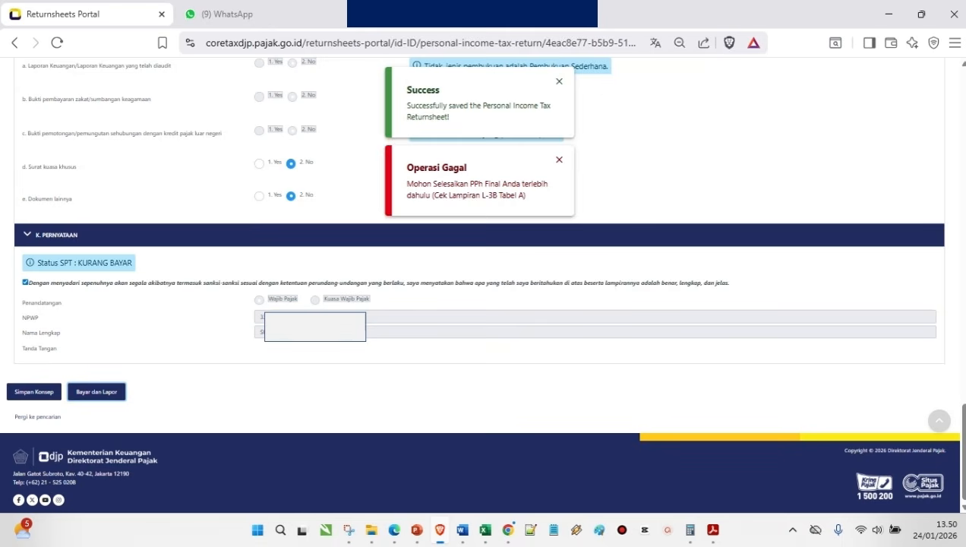
{"action": "left_click_drag", "start_coordinate": [562, 181], "coordinate": [649, 150]}
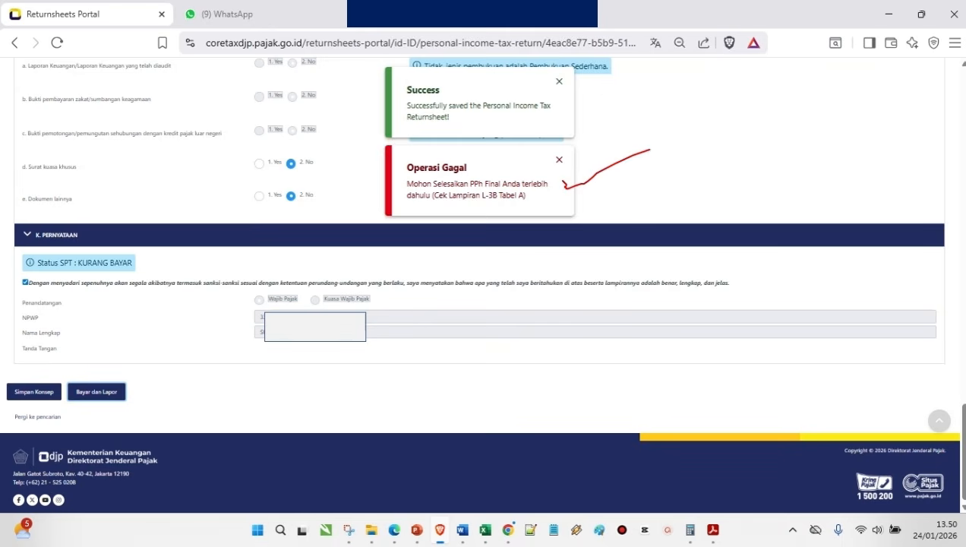